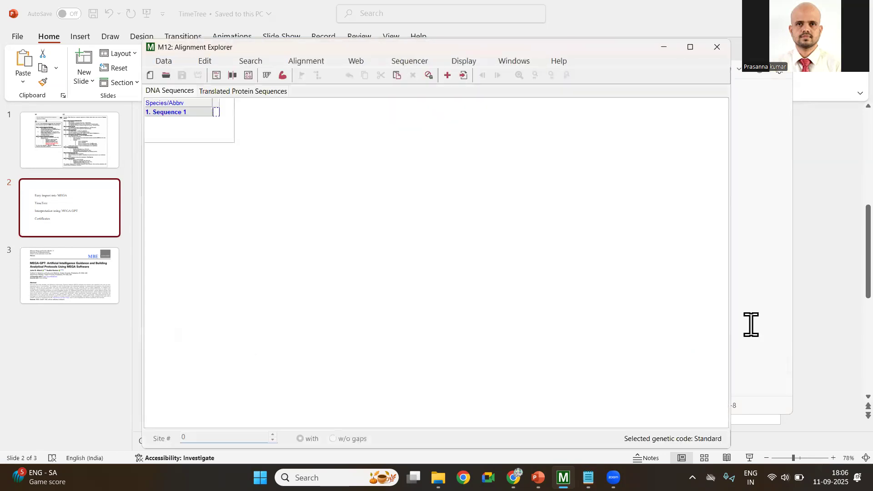
# - Paste the copied Mycobacterium sequences into the DNA alignment and delete the empty Sequence 1 entry
pyautogui.click(153, 114)
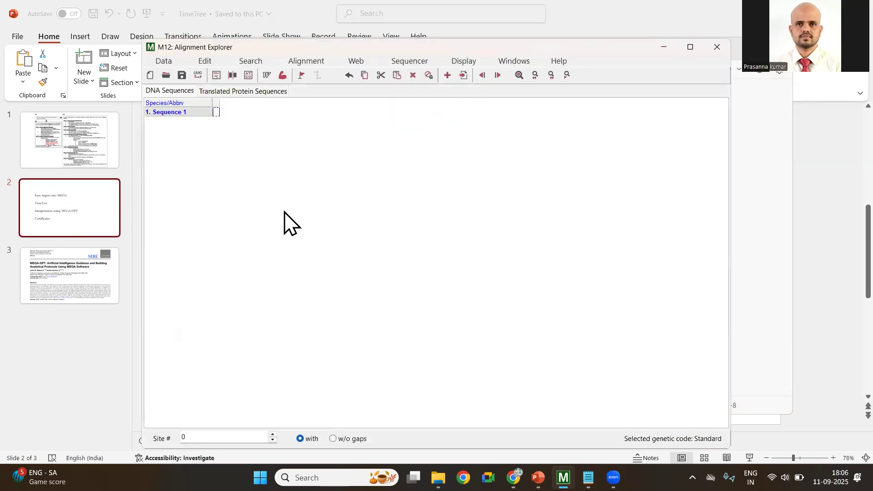
pyautogui.hotkey('ctrl', 'v')
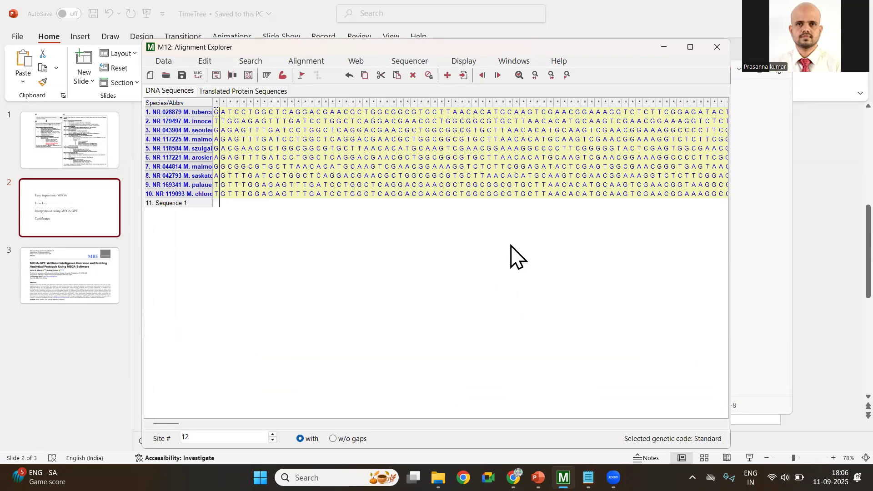
pyautogui.click(156, 203)
pyautogui.press('Delete')
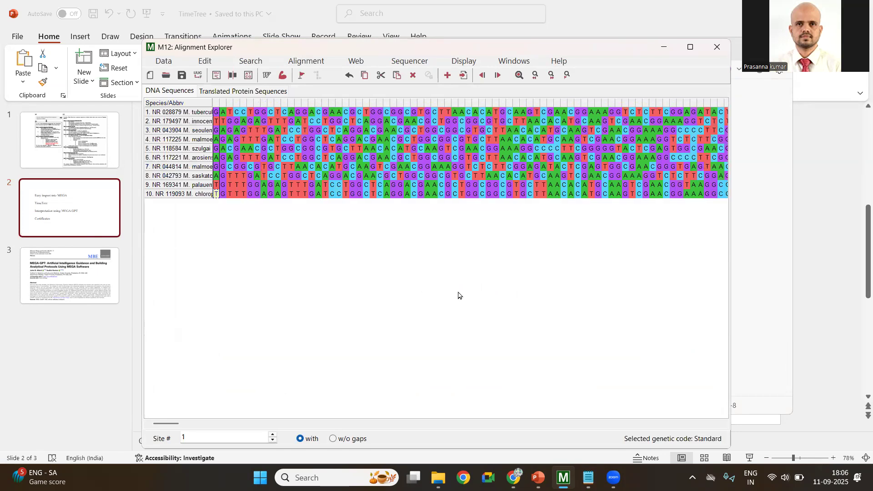
# - Select all sequences and align them with MUSCLE using the default options
pyautogui.hotkey('ctrl', 'a')
pyautogui.click(690, 47)
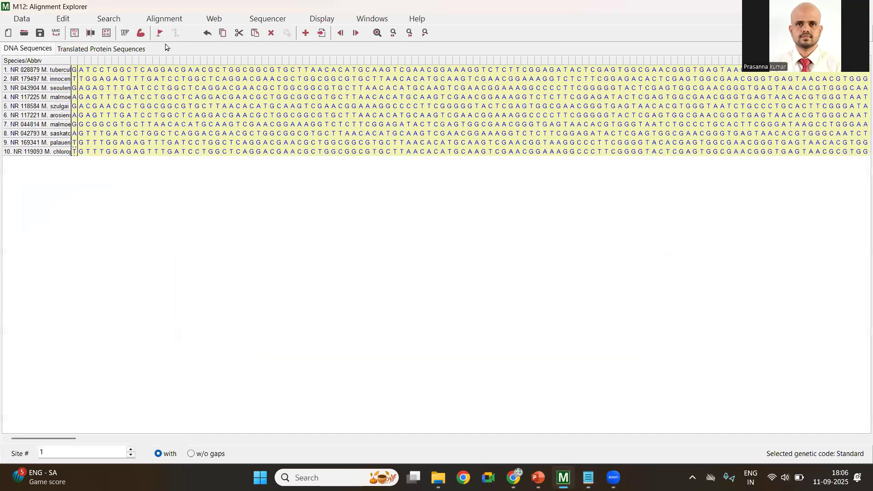
pyautogui.click(140, 32)
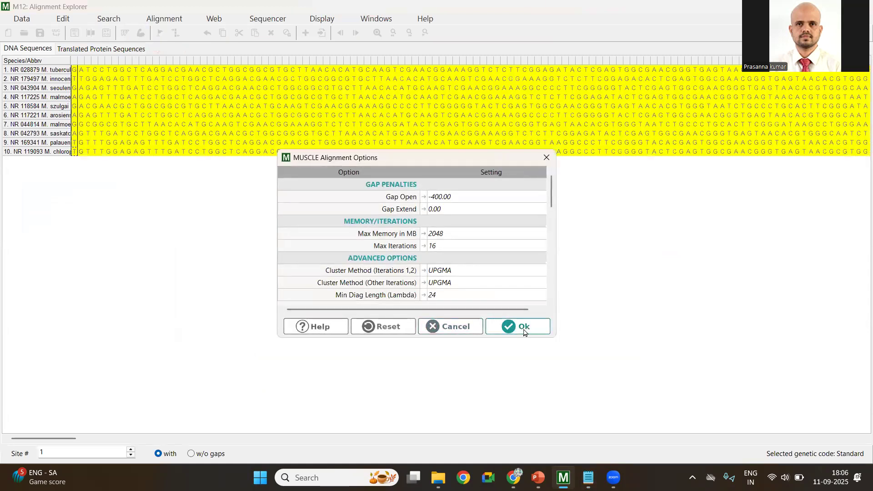
pyautogui.click(523, 328)
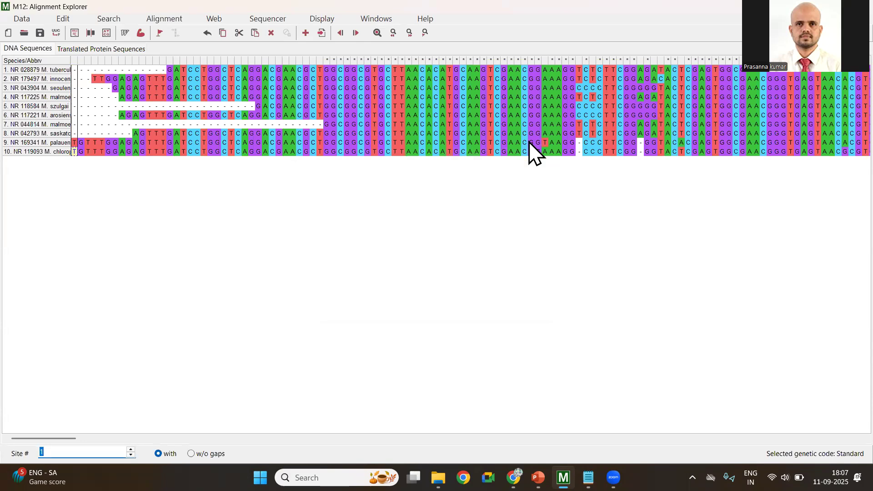
# - Delete the uneven leading columns in all sequences, up to the first site where every sequence has a base (GGCGGCG…)
pyautogui.click(321, 69)
pyautogui.hotkey('shift', 'Down')
pyautogui.hotkey('shift', 'Down')
pyautogui.hotkey('shift', 'Down')
pyautogui.hotkey('shift', 'Left')
pyautogui.hotkey('shift', 'Left')
pyautogui.hotkey('shift', 'Left')
pyautogui.hotkey('shift', 'Left')
pyautogui.hotkey('shift', 'Left')
pyautogui.hotkey('shift', 'Left')
pyautogui.hotkey('shift', 'Left')
pyautogui.hotkey('shift', 'Left')
pyautogui.hotkey('shift', 'Left')
pyautogui.hotkey('shift', 'Left')
pyautogui.hotkey('shift', 'Left')
pyautogui.hotkey('shift', 'Left')
pyautogui.hotkey('shift', 'Left')
pyautogui.hotkey('shift', 'Left')
pyautogui.hotkey('shift', 'Left')
pyautogui.hotkey('shift', 'Left')
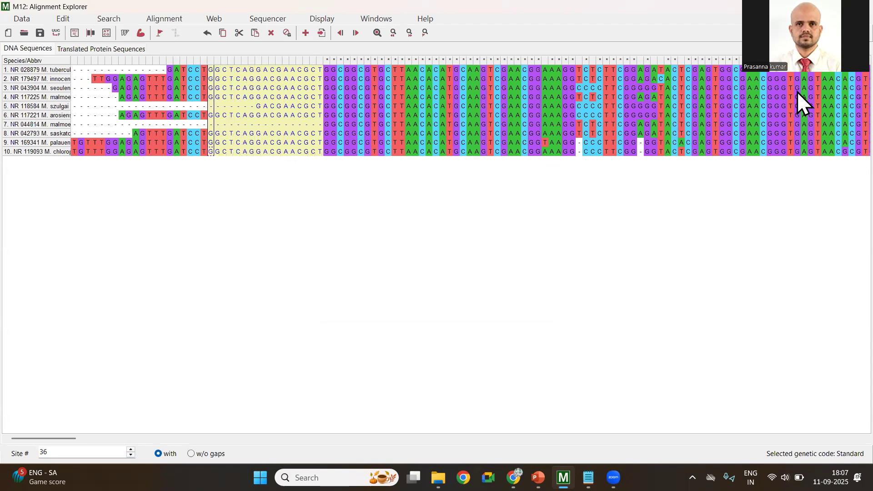
pyautogui.hotkey('shift', 'Left')
pyautogui.hotkey('shift', 'Left')
pyautogui.hotkey('shift', 'Left')
pyautogui.hotkey('shift', 'Left')
pyautogui.hotkey('shift', 'Left')
pyautogui.hotkey('shift', 'Left')
pyautogui.hotkey('shift', 'Left')
pyautogui.hotkey('shift', 'Left')
pyautogui.hotkey('shift', 'Left')
pyautogui.hotkey('shift', 'Left')
pyautogui.hotkey('shift', 'Left')
pyautogui.hotkey('shift', 'Left')
pyautogui.hotkey('shift', 'Left')
pyautogui.hotkey('shift', 'Left')
pyautogui.hotkey('shift', 'Left')
pyautogui.hotkey('shift', 'Left')
pyautogui.hotkey('shift', 'Left')
pyautogui.hotkey('shift', 'Left')
pyautogui.hotkey('shift', 'Left')
pyautogui.hotkey('shift', 'Left')
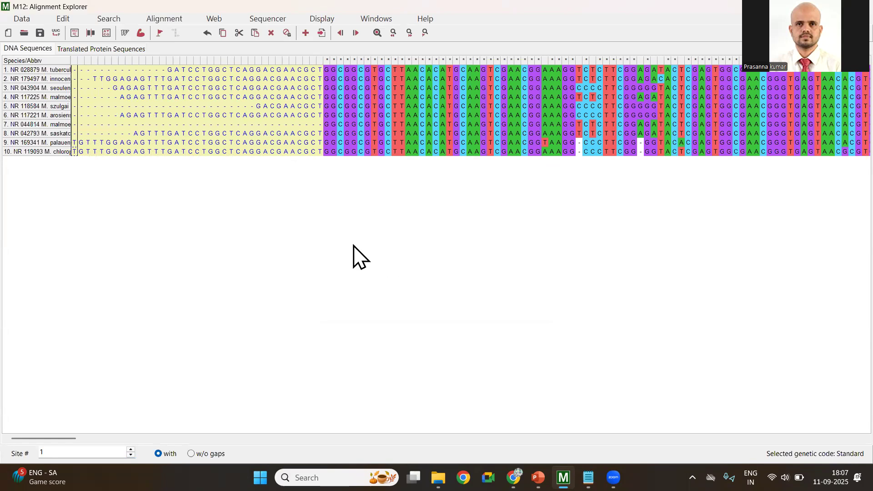
pyautogui.press('Delete')
# - Delete the uneven trailing columns in all sequences, from site 1469 to the end of the alignment
pyautogui.moveTo(58, 438); pyautogui.dragTo(850, 444)
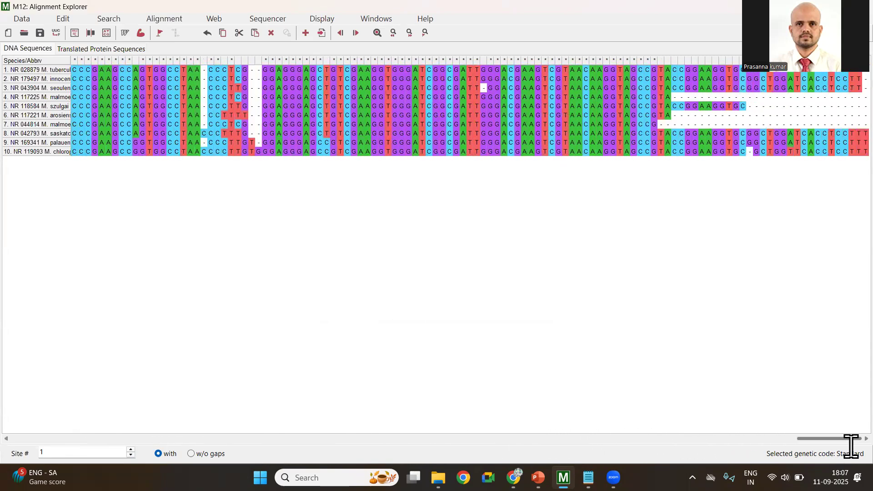
pyautogui.click(660, 70)
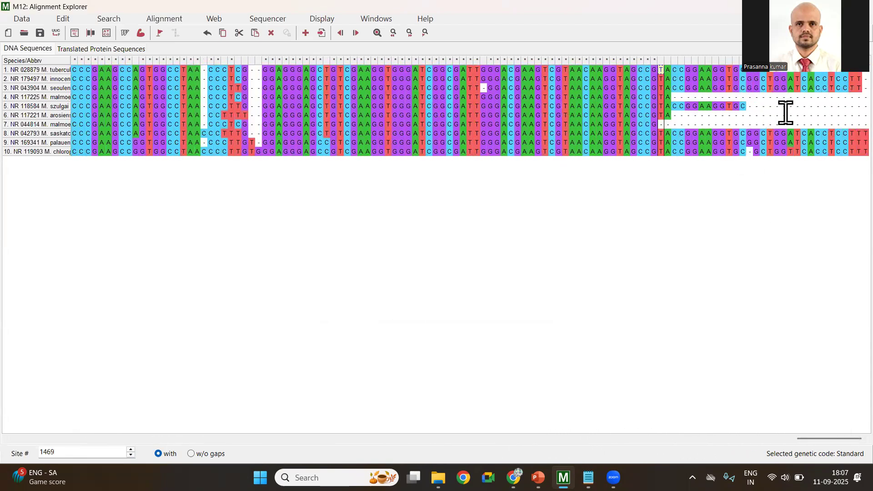
pyautogui.hotkey('shift', 'Down')
pyautogui.hotkey('shift', 'Down')
pyautogui.hotkey('shift', 'Down')
pyautogui.hotkey('shift', 'Down')
pyautogui.hotkey('shift', 'Down')
pyautogui.hotkey('shift', 'Down')
pyautogui.hotkey('shift', 'Down')
pyautogui.hotkey('shift', 'Down')
pyautogui.hotkey('shift', 'Down')
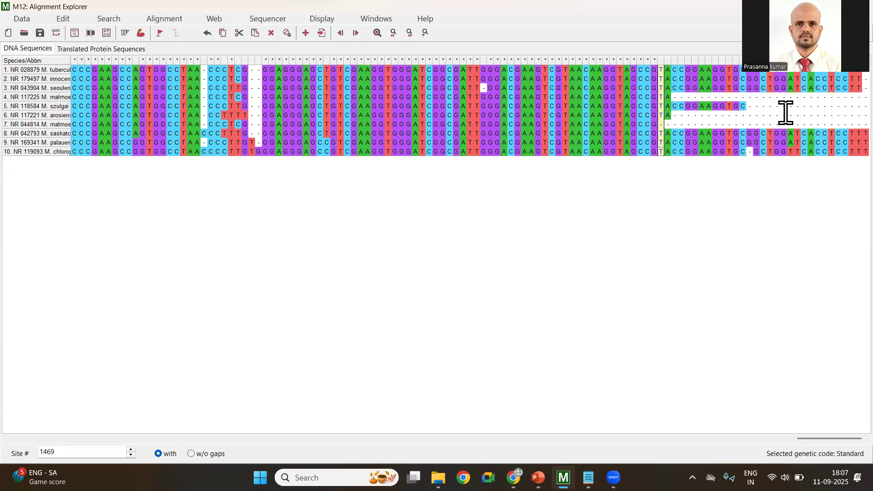
pyautogui.hotkey('shift', 'End')
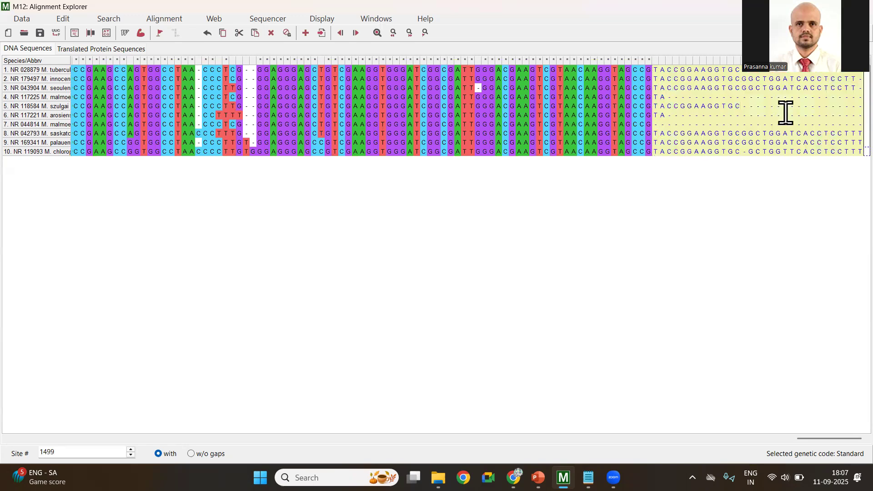
pyautogui.press('Delete')
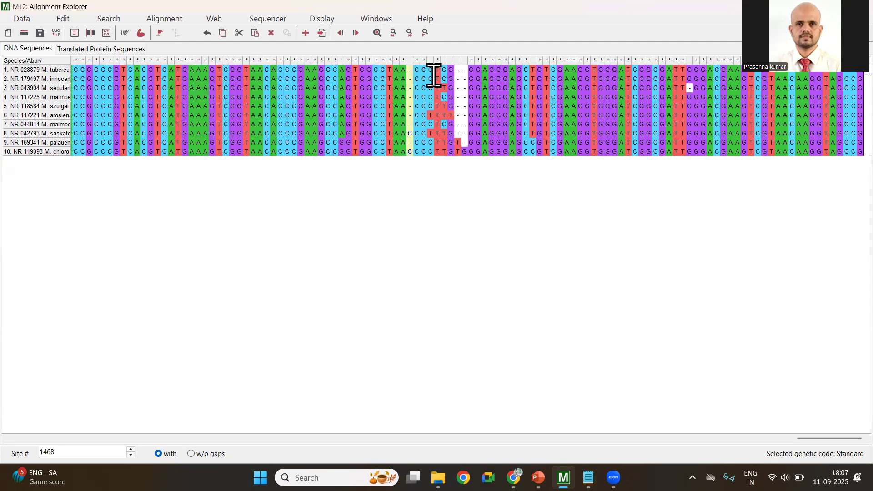
# - Delete the gap-dominated columns near the end of the alignment, around the CCCTCG--GGAGGG stretch
pyautogui.press('Delete')
pyautogui.click(458, 61)
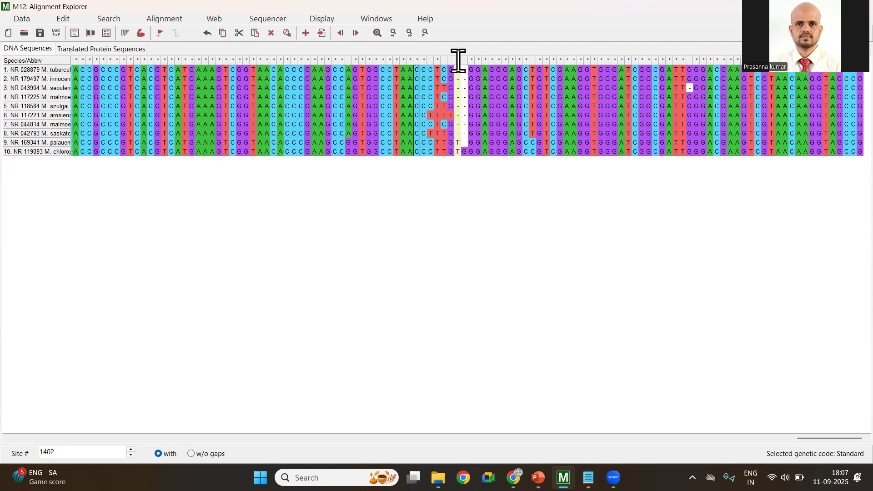
pyautogui.press('Delete')
pyautogui.click(464, 61)
pyautogui.press('Delete')
# - Delete the gap-dominated column at site 169, where only M. tuberculosis has a base
pyautogui.moveTo(809, 436); pyautogui.dragTo(74, 416)
pyautogui.click(567, 60)
pyautogui.press('Delete')
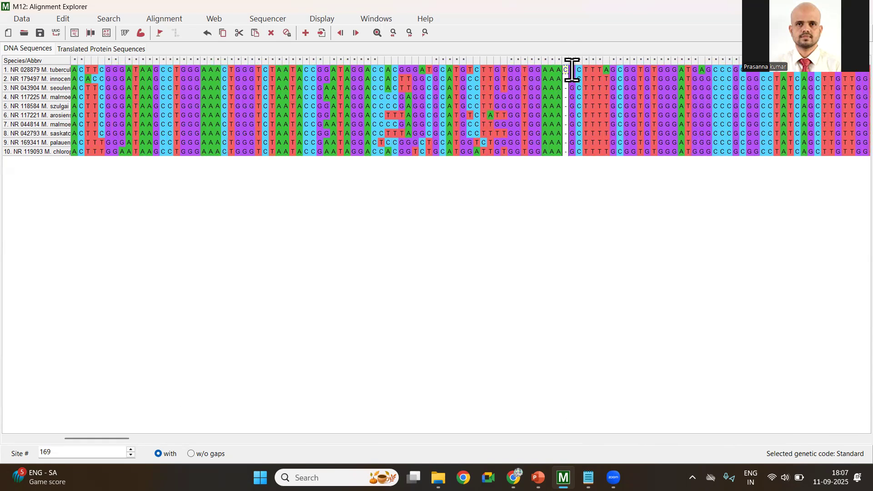
pyautogui.click(568, 60)
pyautogui.press('Delete')
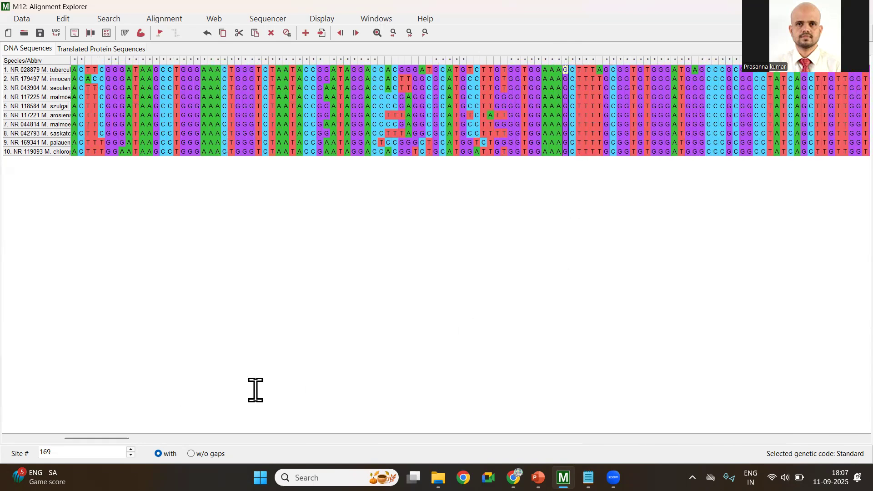
# - Realign all the trimmed sequences with MUSCLE using the default options
pyautogui.moveTo(68, 437); pyautogui.dragTo(36, 432)
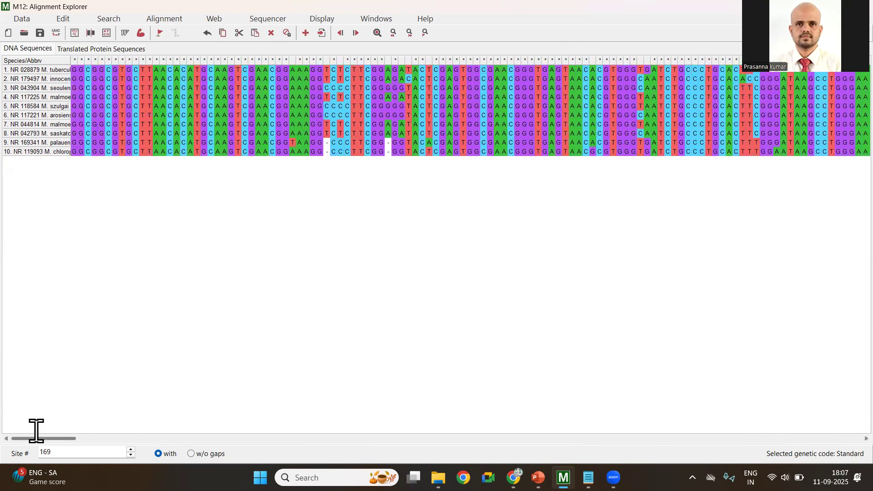
pyautogui.click(307, 255)
pyautogui.hotkey('ctrl', 'a')
pyautogui.click(138, 33)
pyautogui.click(178, 50)
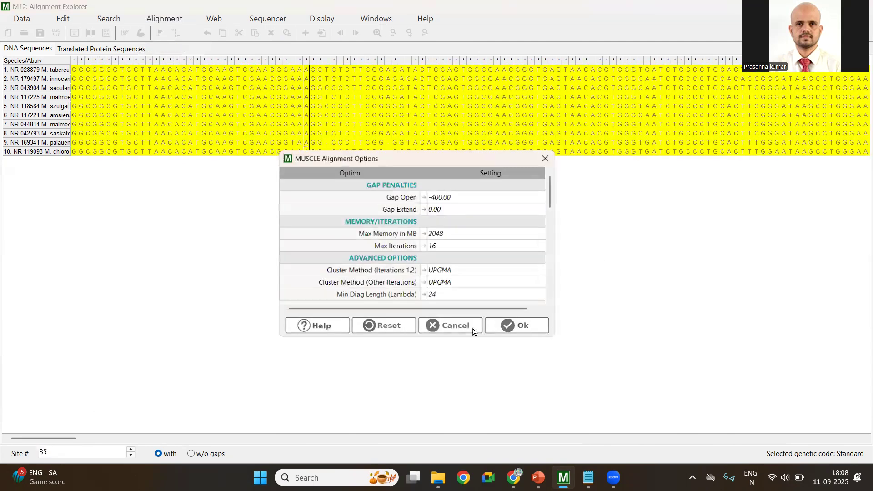
pyautogui.click(523, 326)
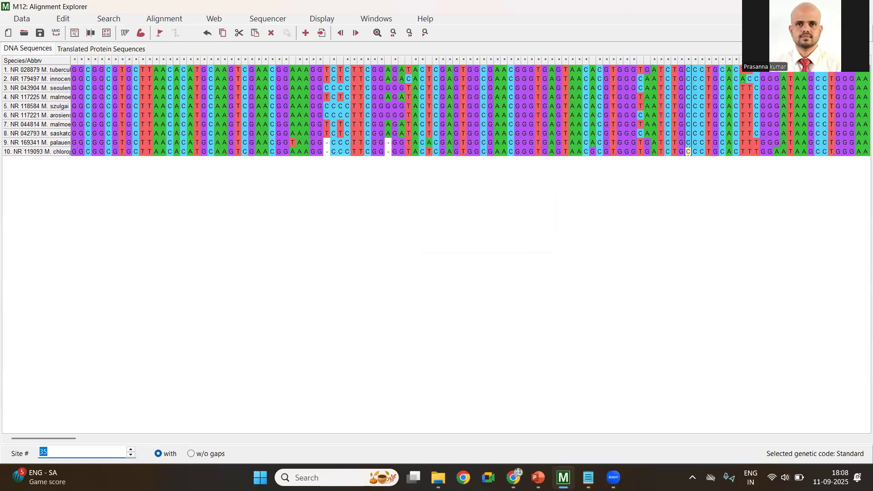
# - Send the alignment to phylogenetic analysis as nucleotide data that is not protein-coding
pyautogui.moveTo(40, 437); pyautogui.dragTo(834, 444)
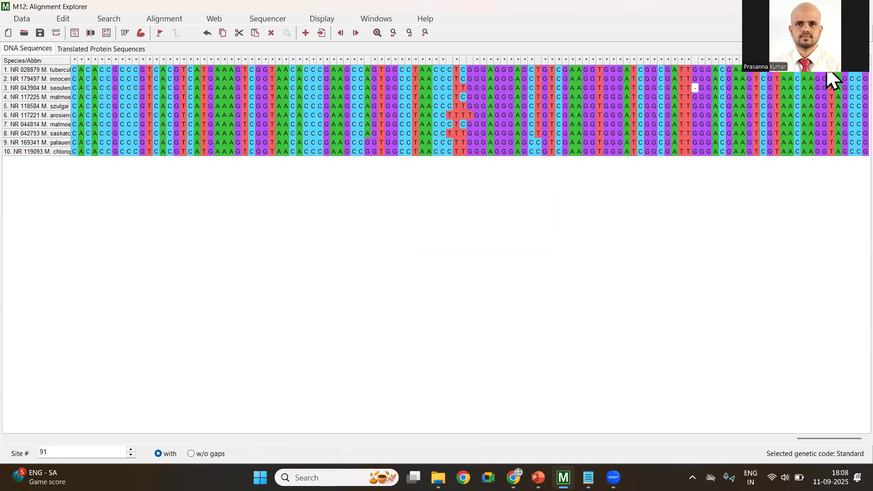
pyautogui.click(23, 20)
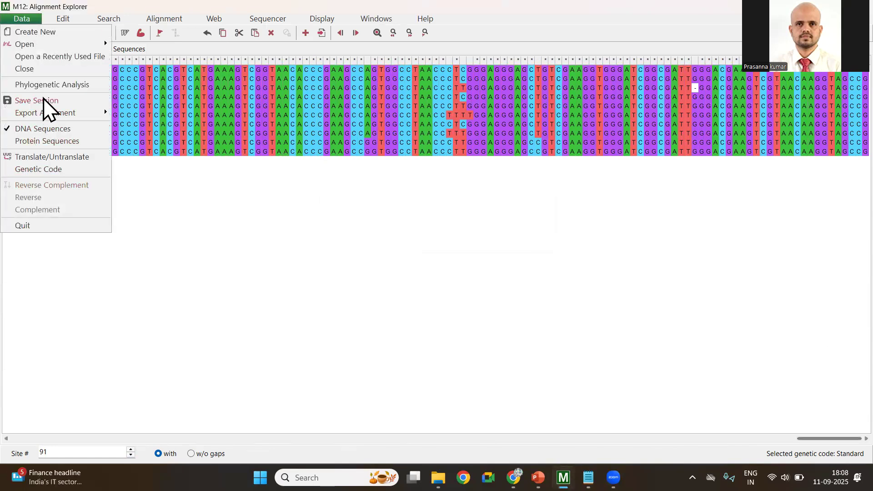
pyautogui.click(48, 85)
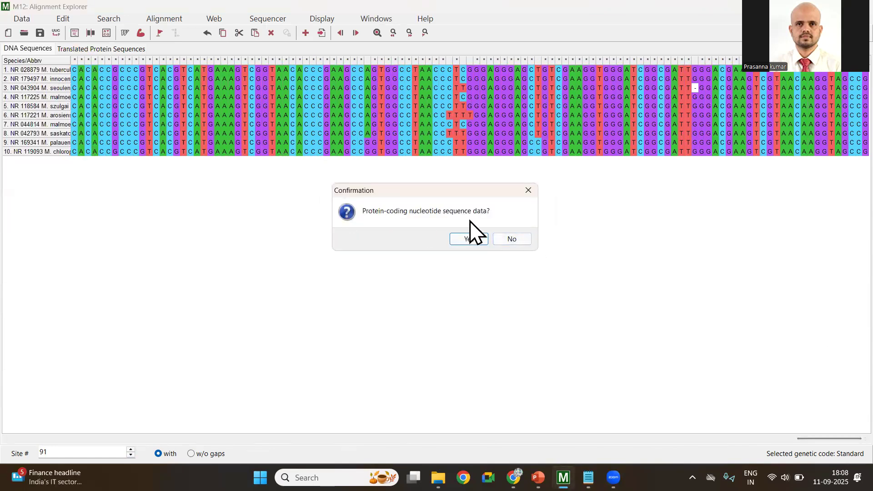
pyautogui.click(505, 240)
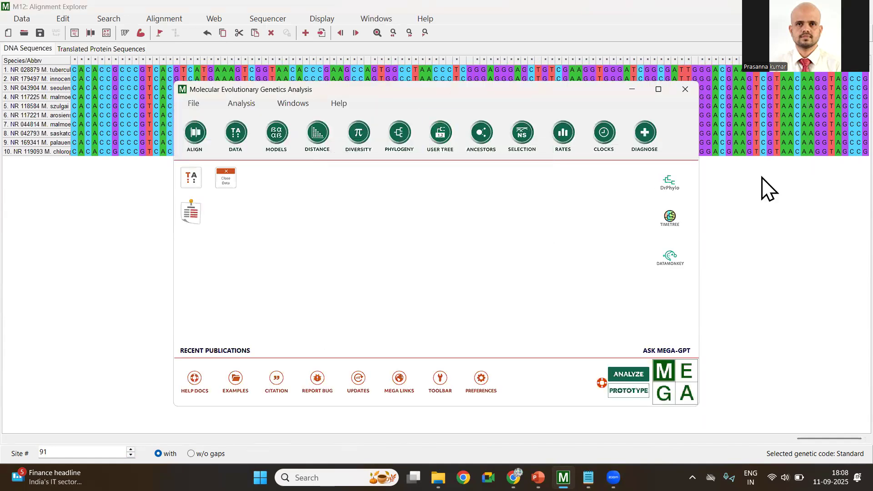
# - Construct a Maximum Likelihood tree from the active alignment data with the default analysis preferences
pyautogui.click(400, 135)
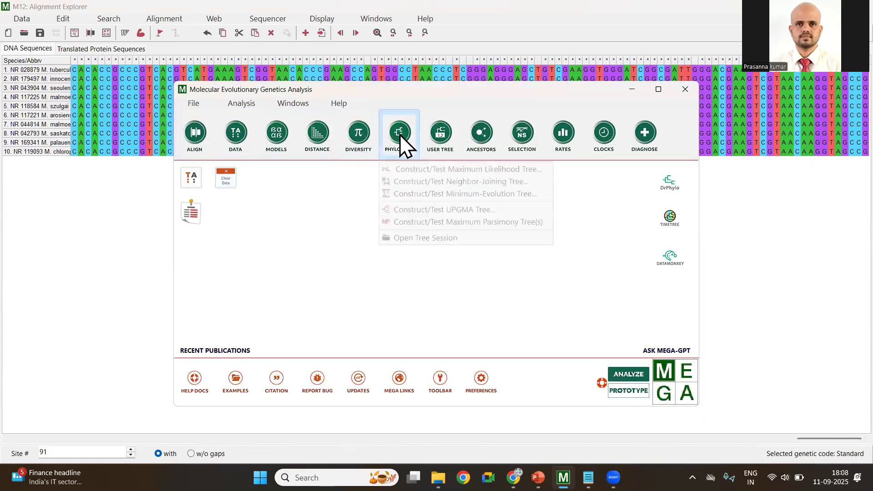
pyautogui.click(460, 172)
pyautogui.click(484, 274)
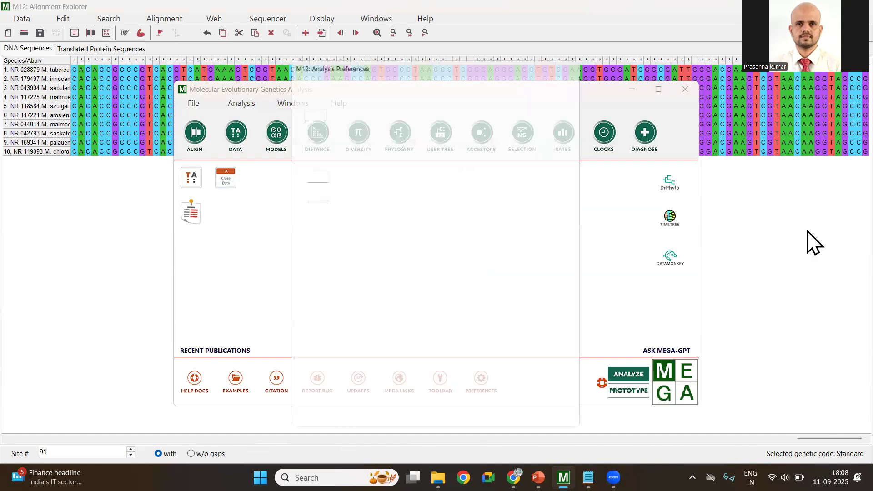
pyautogui.click(487, 422)
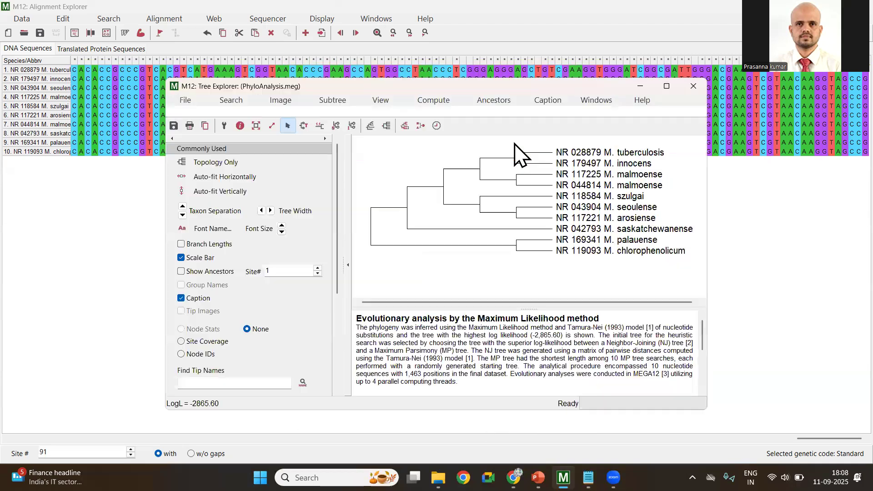
# - Turn off the topology-only display so the tree is drawn with proportional branch lengths
pyautogui.click(666, 86)
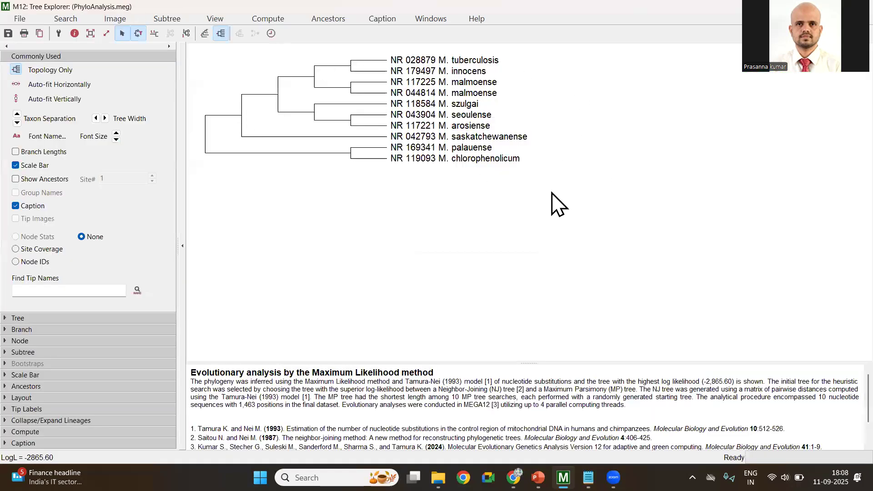
pyautogui.click(220, 34)
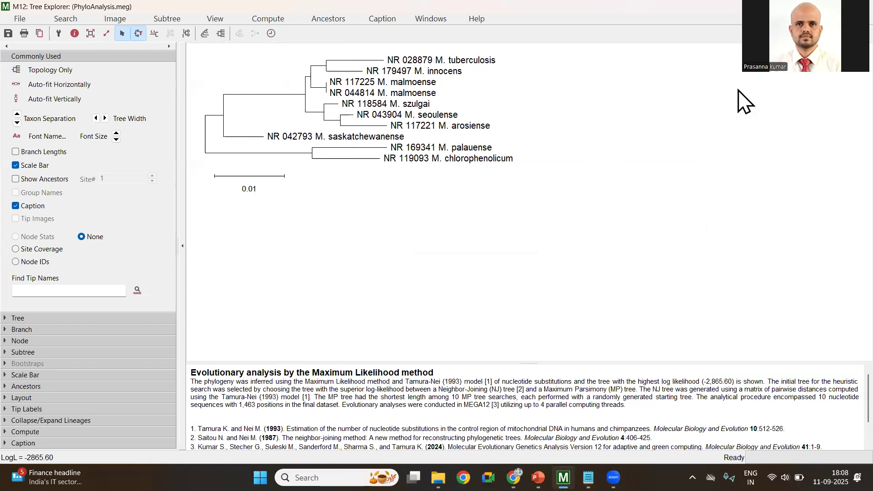
pyautogui.doubleClick(104, 3)
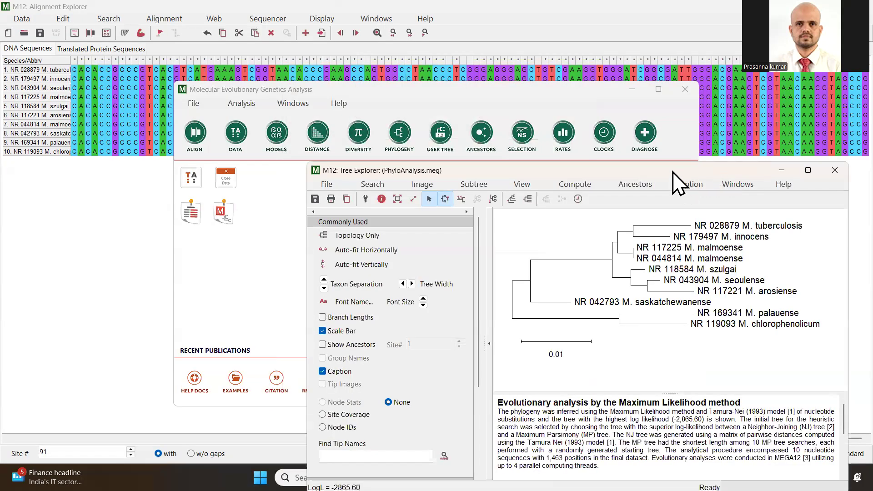
# - Start computing a timetree from the Maximum Likelihood tree
pyautogui.moveTo(673, 172); pyautogui.dragTo(449, 79)
pyautogui.click(350, 93)
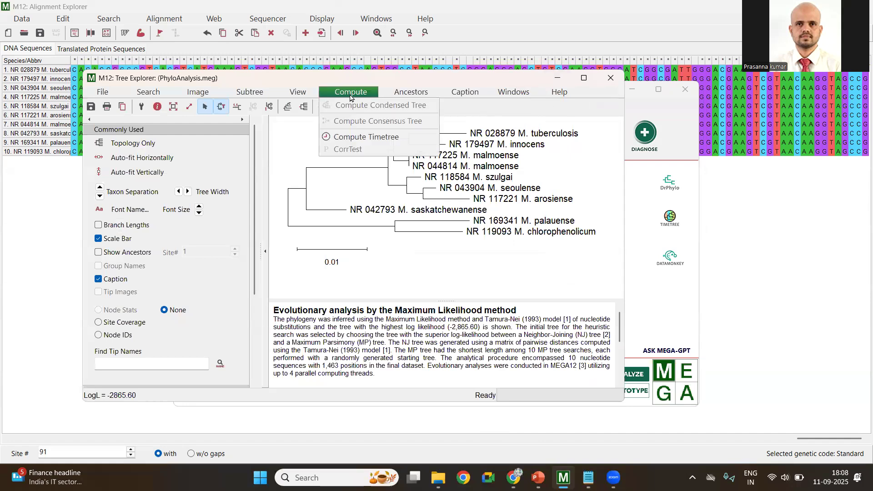
pyautogui.click(353, 138)
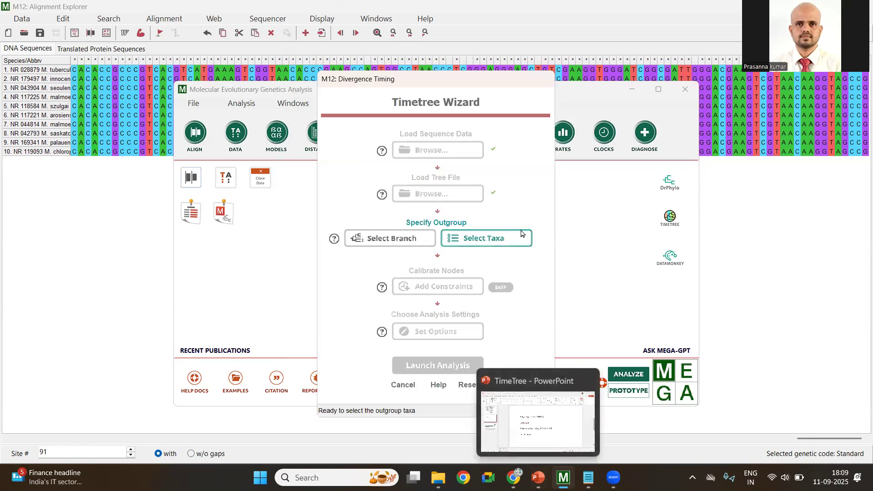
# - Switch to PowerPoint, review the Timetree Wizard instructions on slide 1, and return to MEGA
pyautogui.click(538, 477)
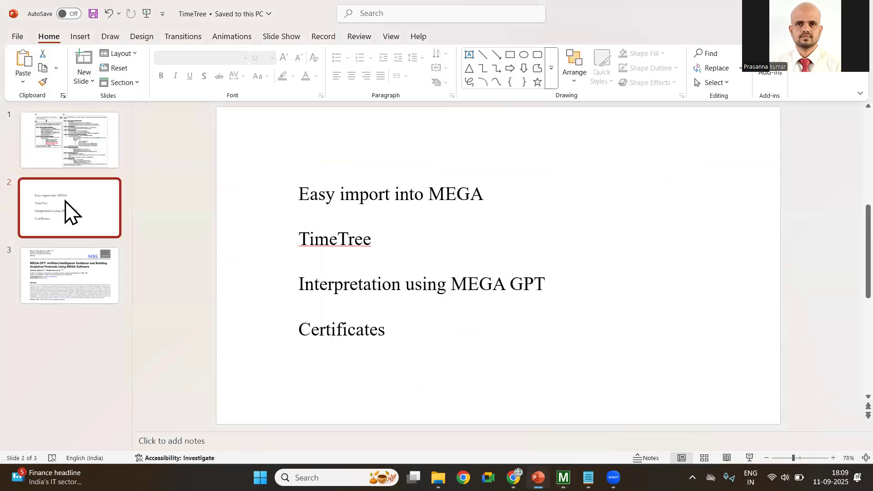
pyautogui.scroll(1, 300, 153)
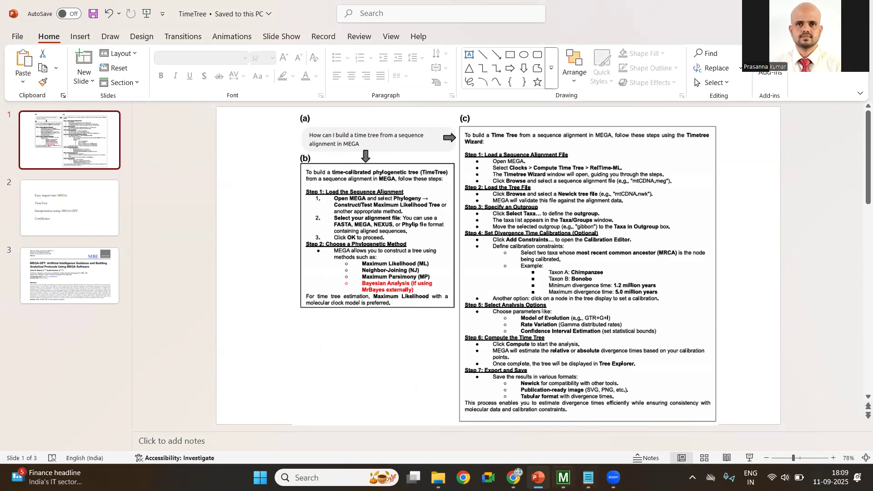
pyautogui.hotkey('alt', 'Tab')
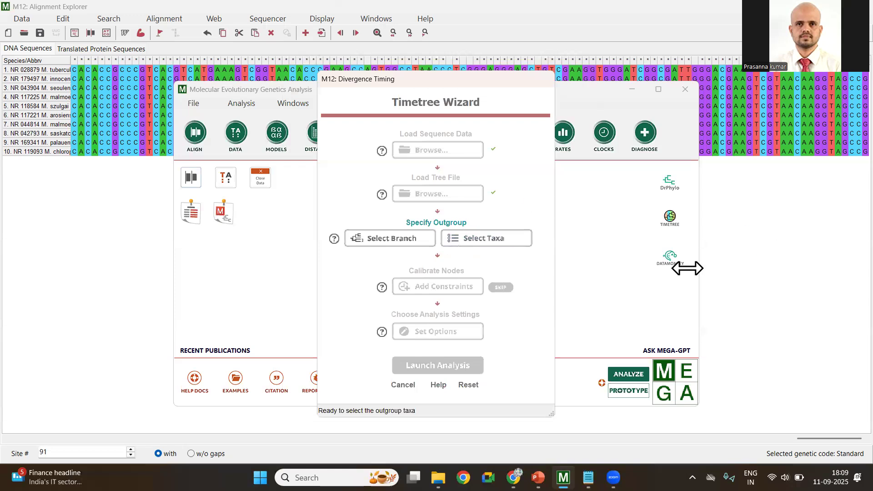
# - Specify the outgroup by branch selection, rooting the tree so that M. palauense and M. chlorophenolicum form the outgroup
pyautogui.click(397, 237)
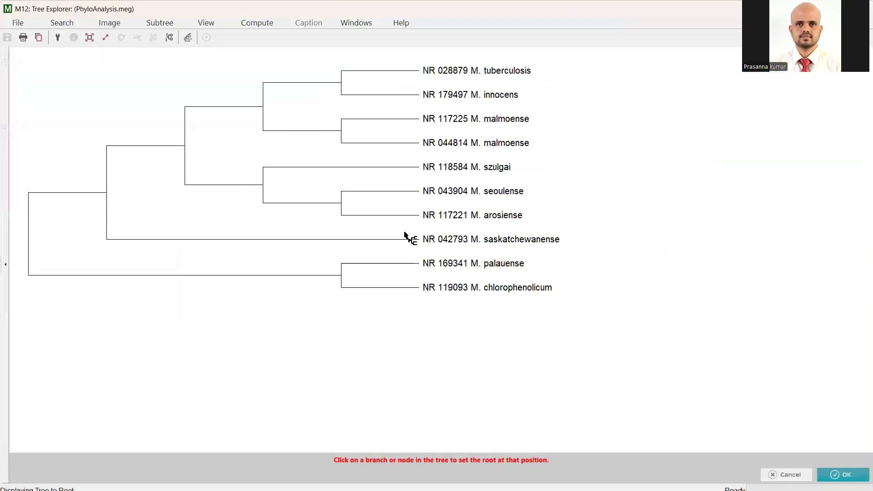
pyautogui.click(99, 194)
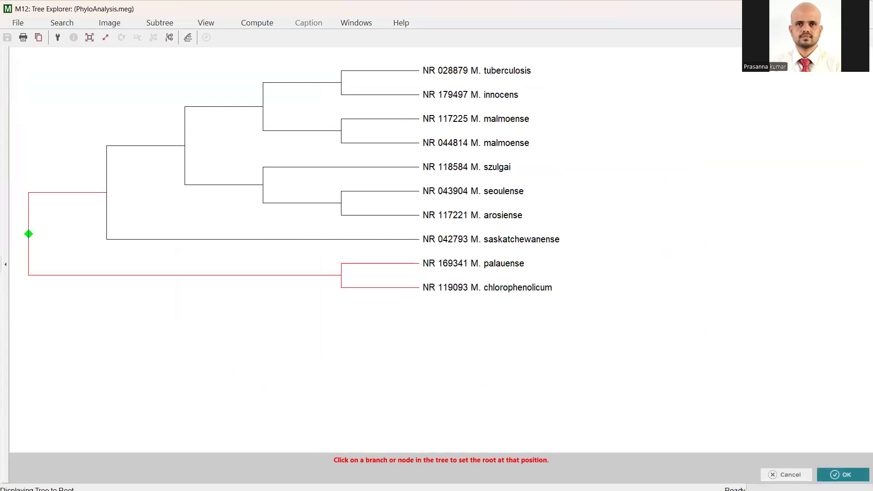
pyautogui.click(846, 475)
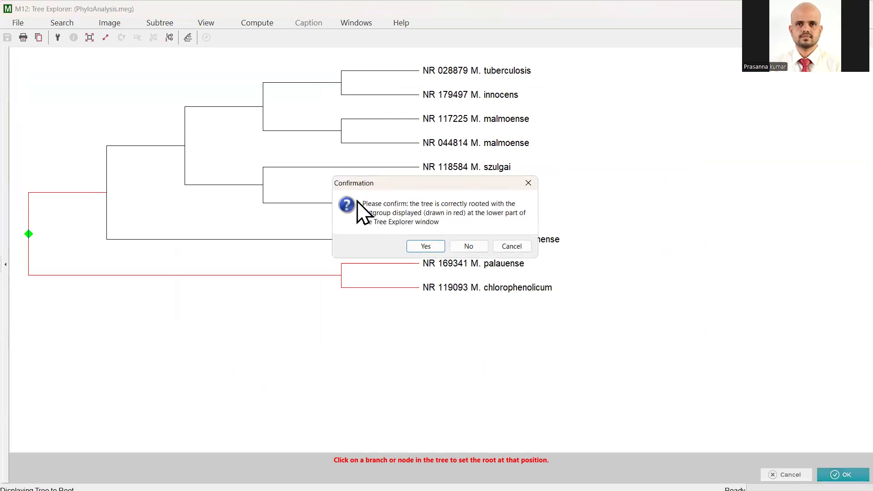
pyautogui.click(426, 247)
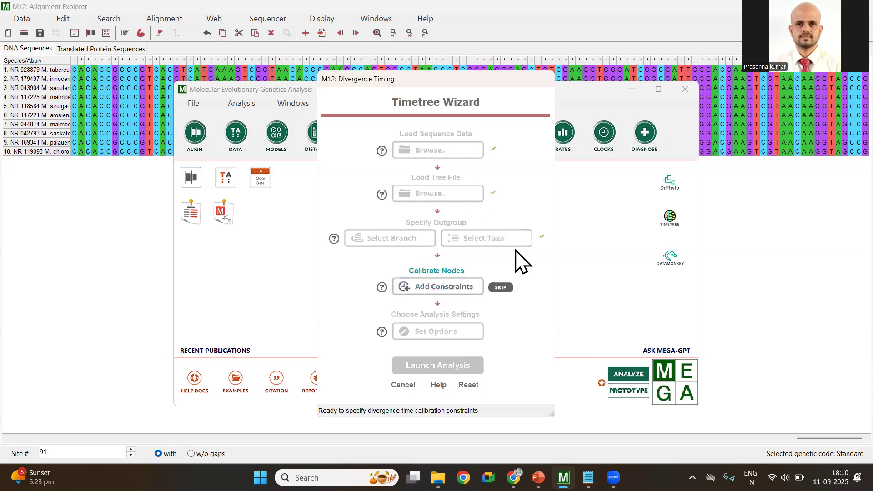
# - Skip the node calibration, launch the timetree analysis, and maximize the Tree Explorer window
pyautogui.click(497, 289)
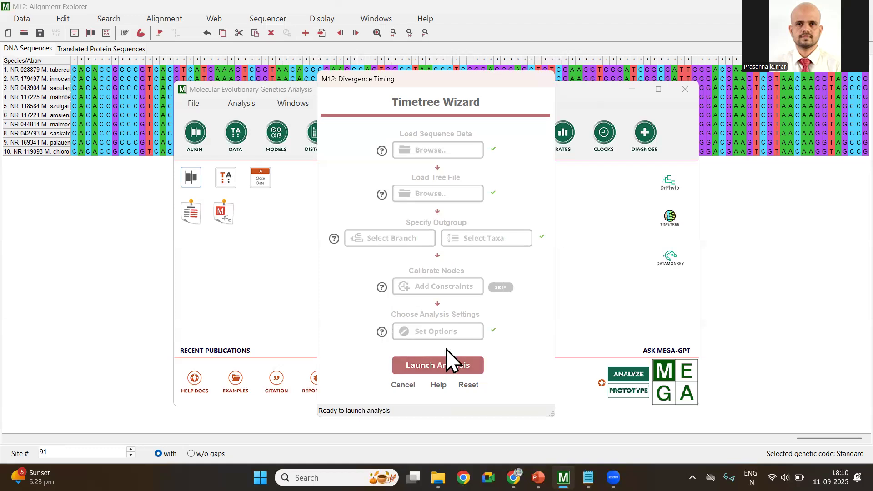
pyautogui.click(438, 368)
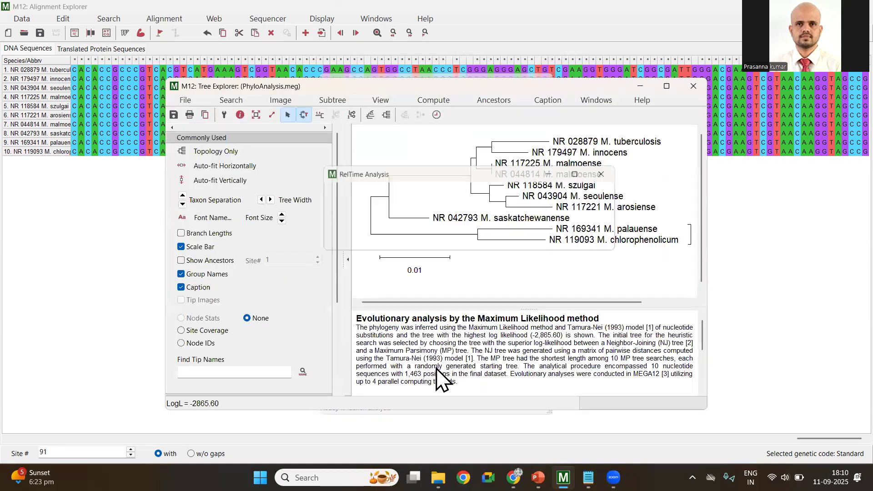
pyautogui.click(666, 86)
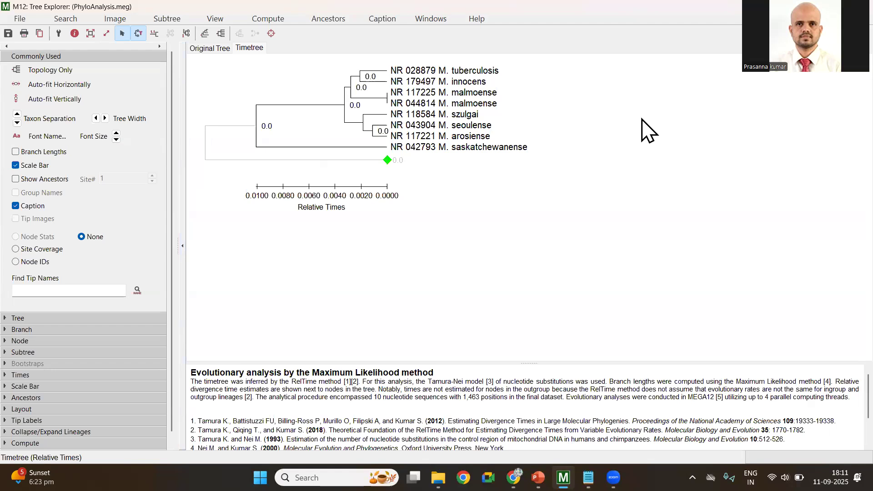
# - Examine the M. saskatchewanense tip of the timetree and the image formats available for saving the tree
pyautogui.doubleClick(477, 149)
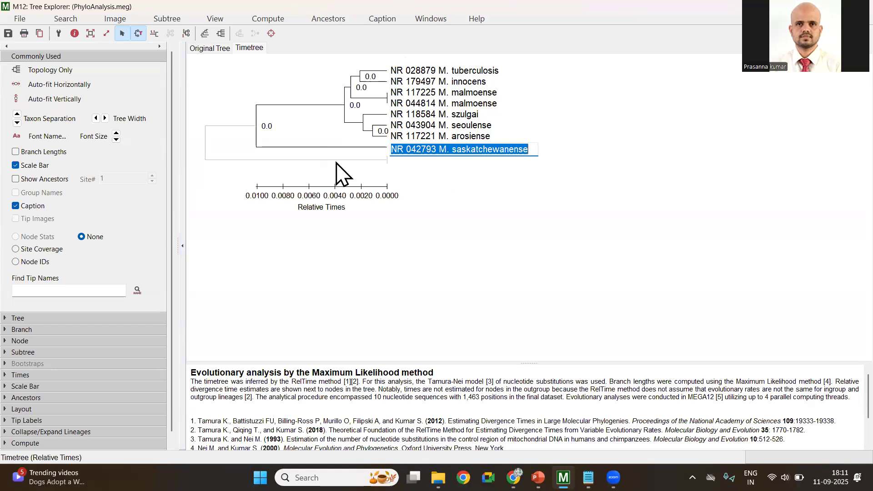
pyautogui.click(506, 239)
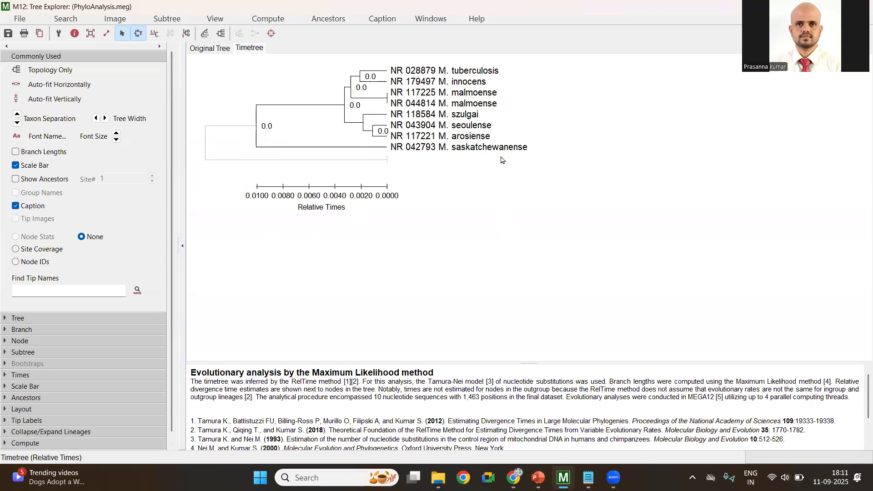
pyautogui.click(120, 25)
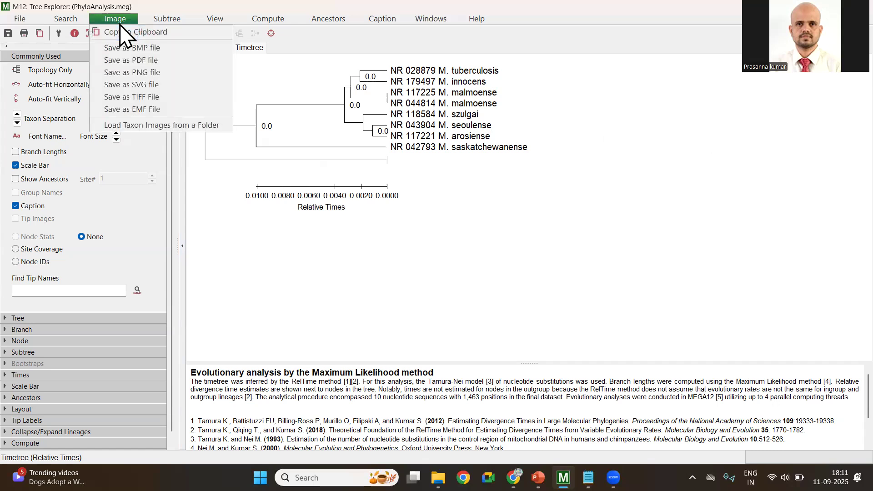
pyautogui.moveTo(187, 18)
pyautogui.click(793, 227)
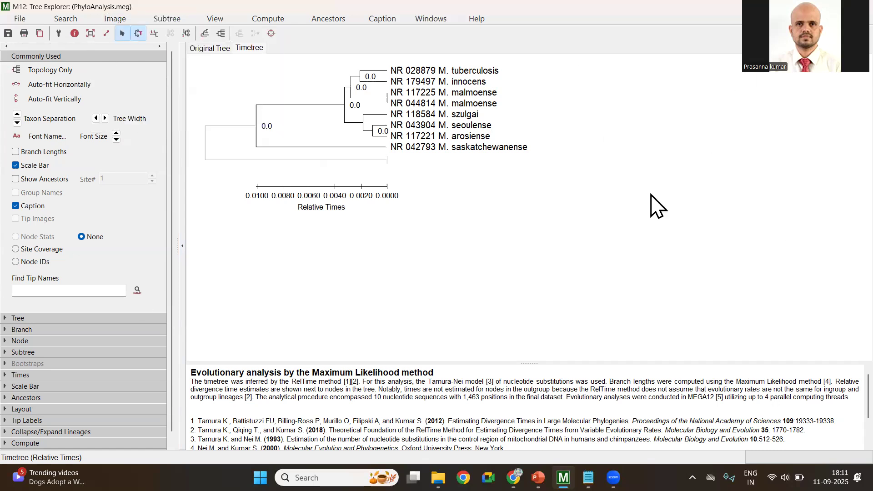
pyautogui.click(119, 24)
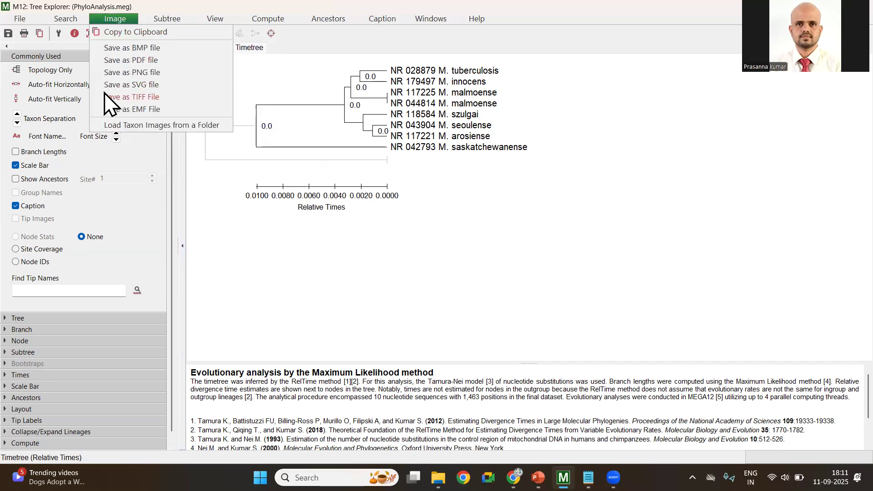
# - Switch to PowerPoint and present the TimeTree slides as a slide show from slide 1 to slide 2
pyautogui.click(538, 477)
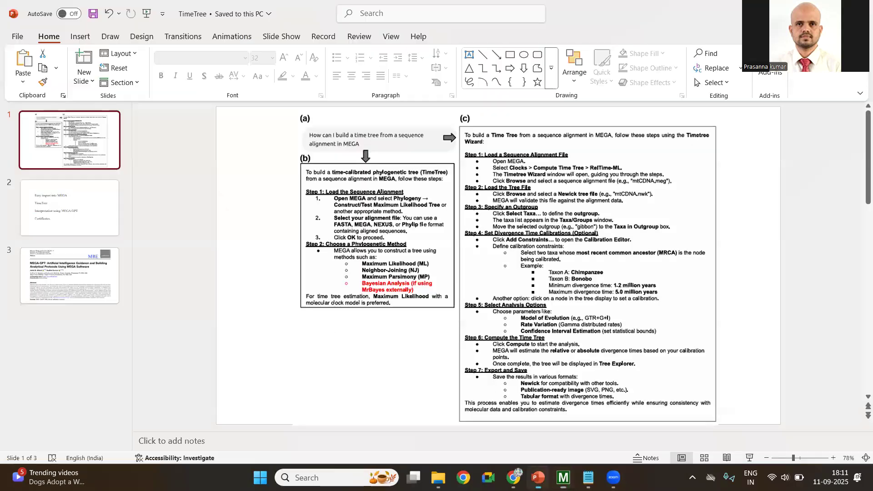
pyautogui.click(749, 458)
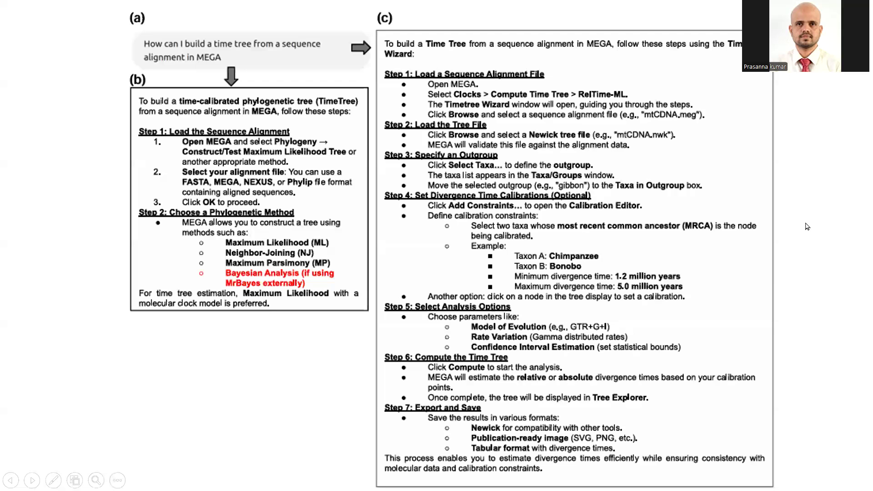
pyautogui.press('Right')
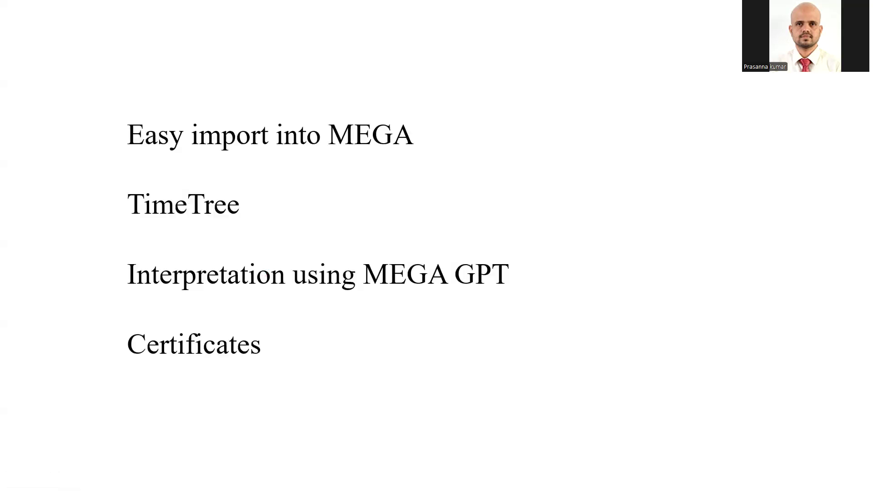